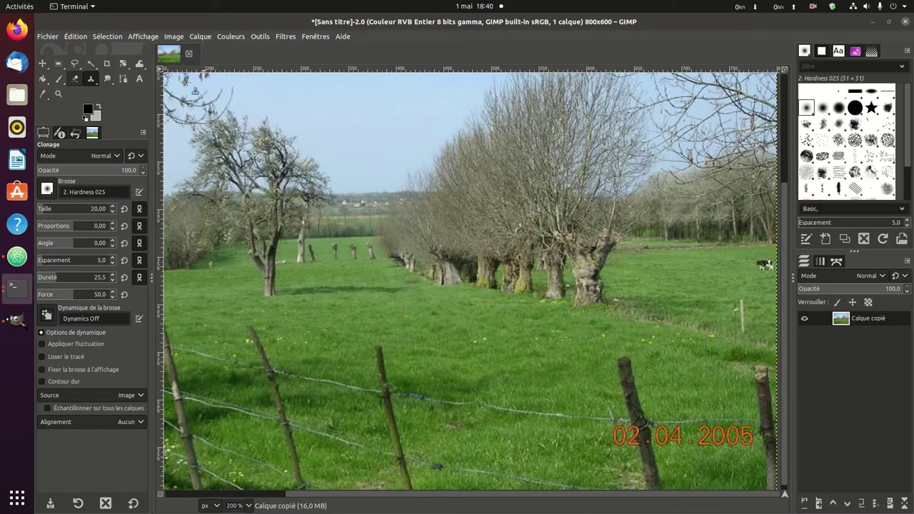
click(75, 79)
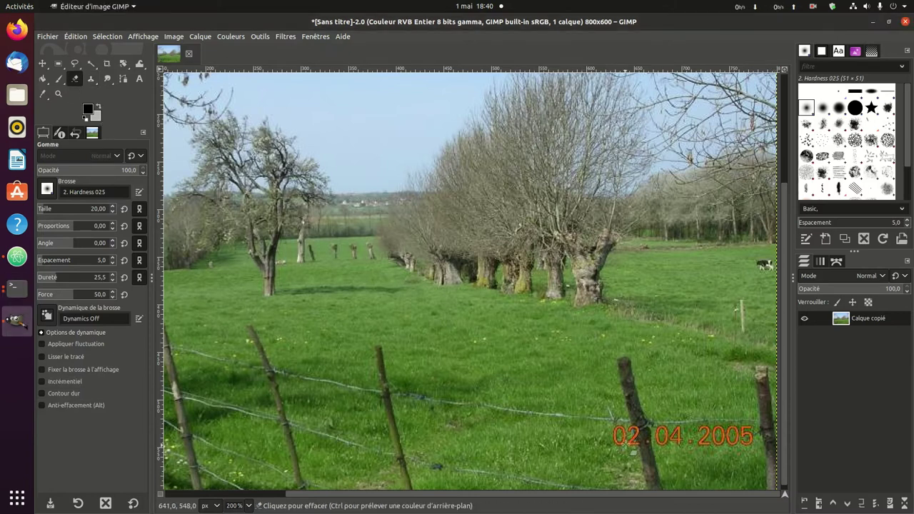
drag(619, 440, 619, 468)
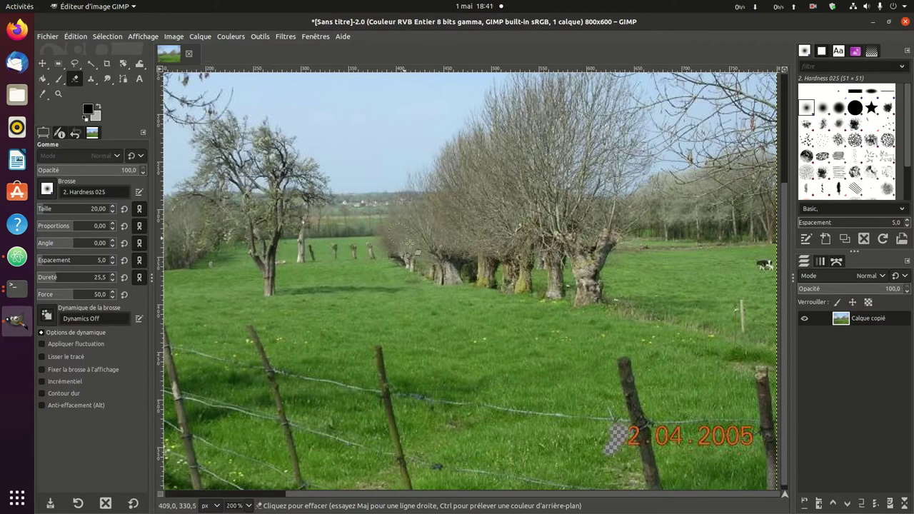
key(ctrl+z)
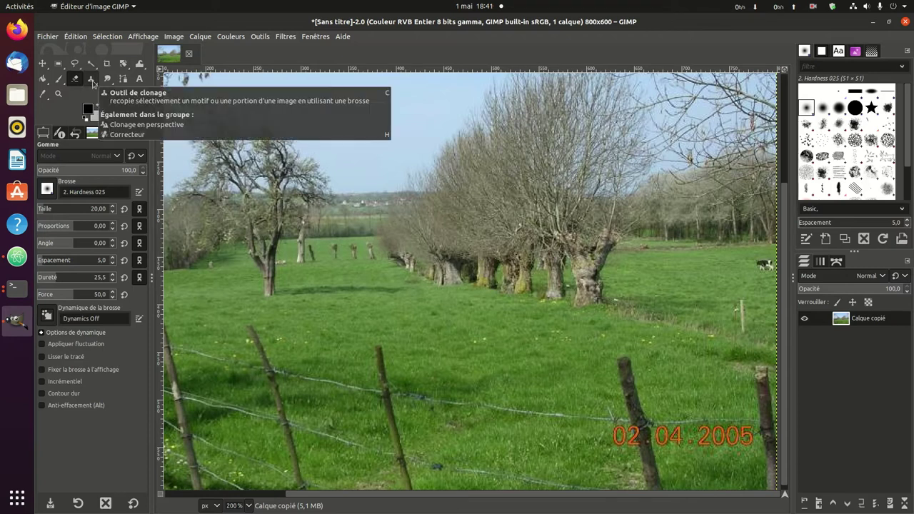
Activate the Clone tool and zoom to 400% on the date stamp beside the fence post
click(92, 80)
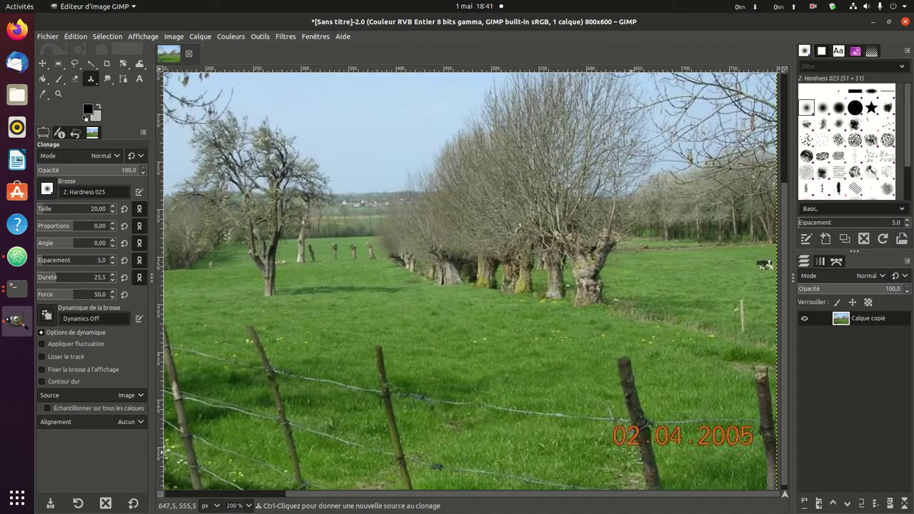
ctrl+scroll(668, 452, up, 1)
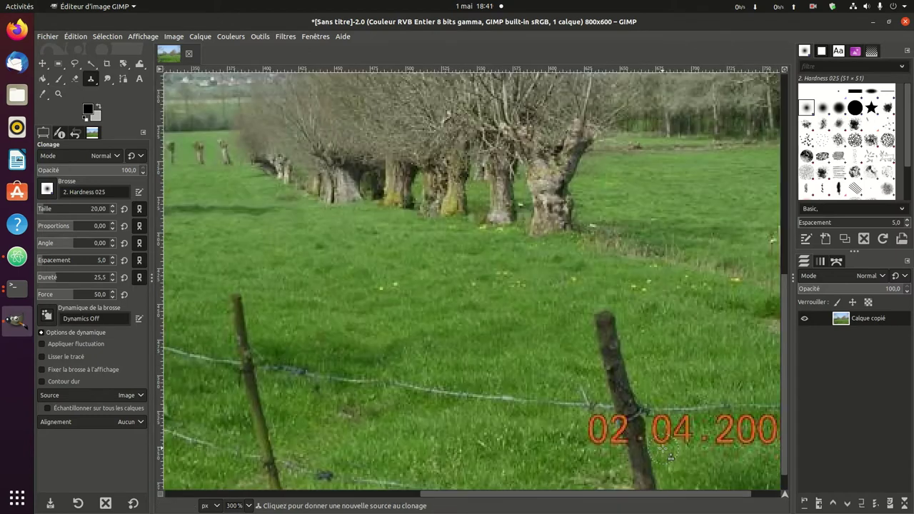
ctrl+scroll(669, 455, up, 1)
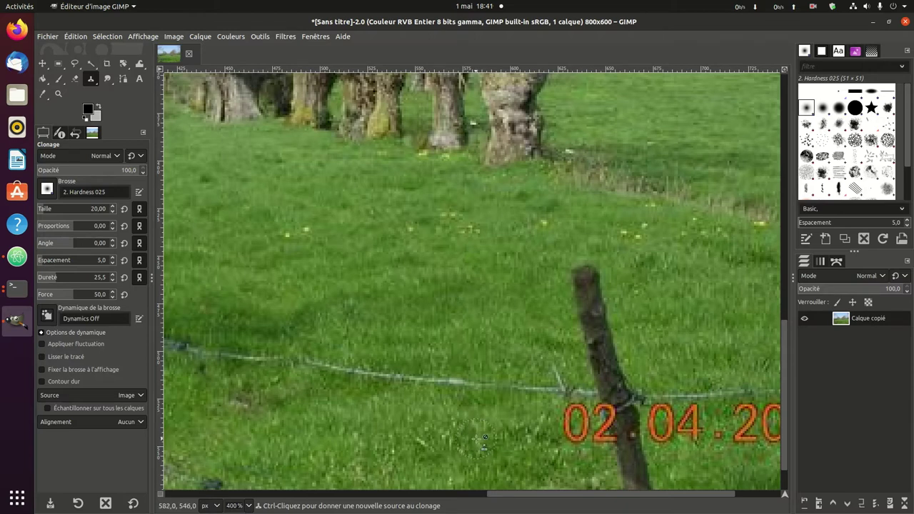
Sample clean grass as the clone source and paint over the leading 0 and bottom of the 2
key(ctrl)
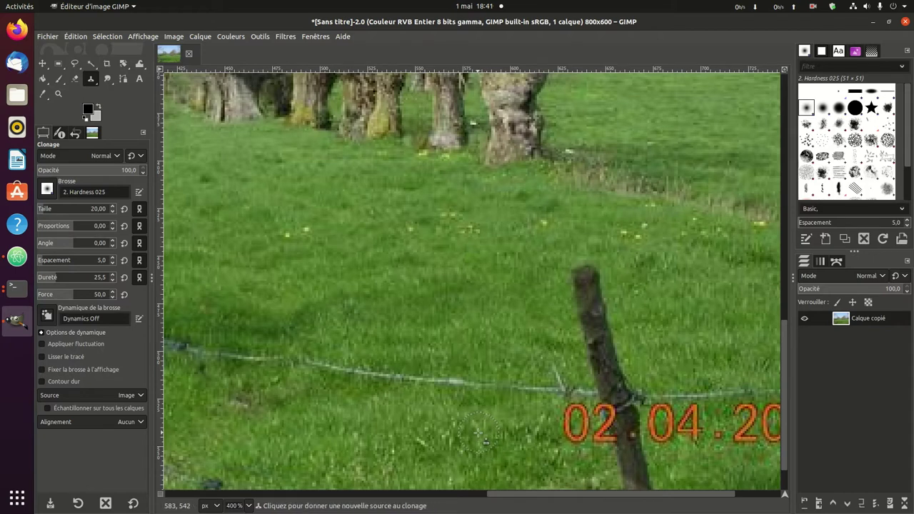
key(ctrl)
ctrl+click(478, 432)
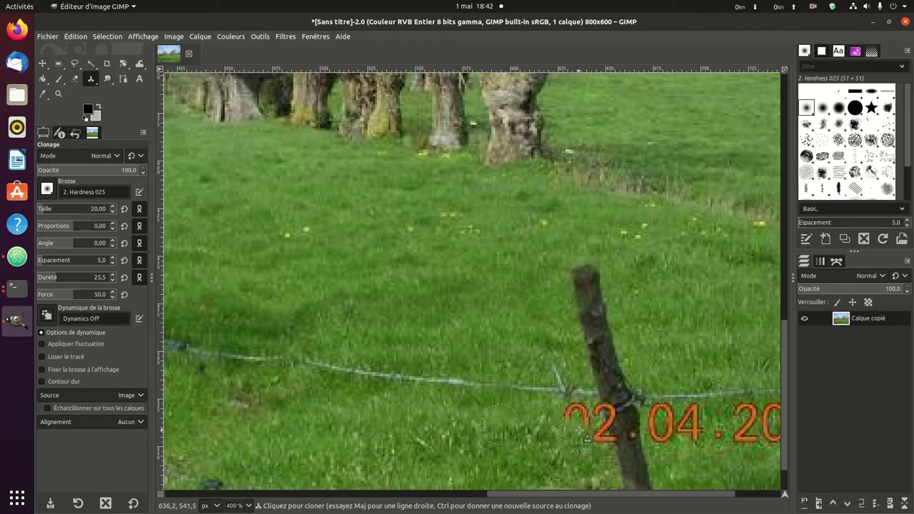
click(577, 426)
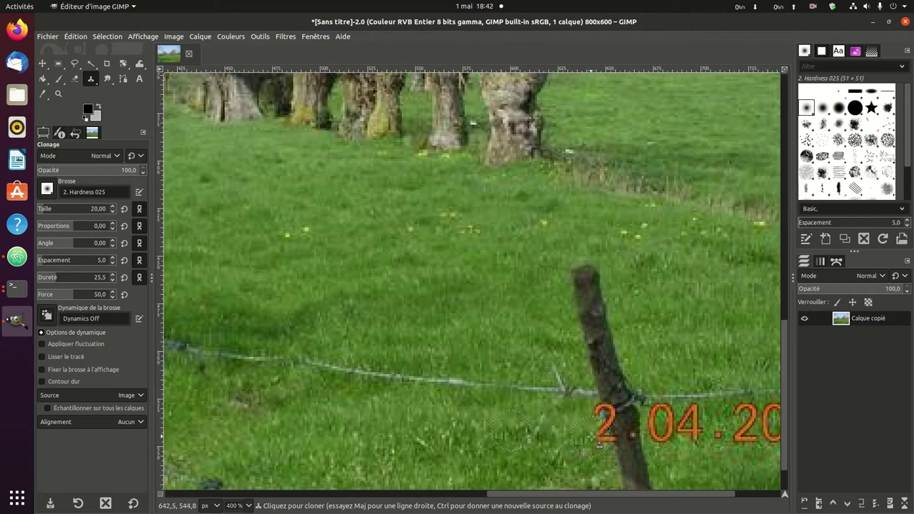
mouse_move(605, 437)
mouse_down()
mouse_move(601, 422)
mouse_move(614, 441)
mouse_up()
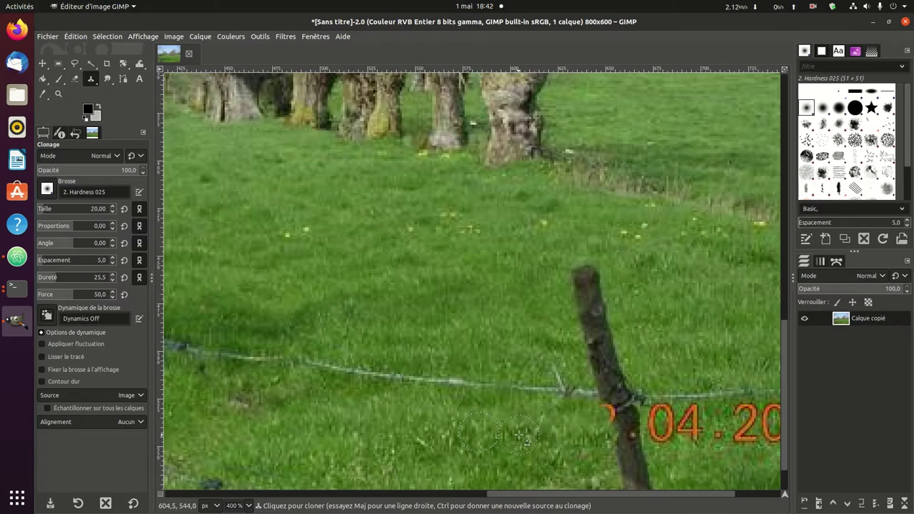
Set a new clone source in the grass above the date stamp
ctrl+click(479, 433)
key(ctrl)
ctrl+click(604, 362)
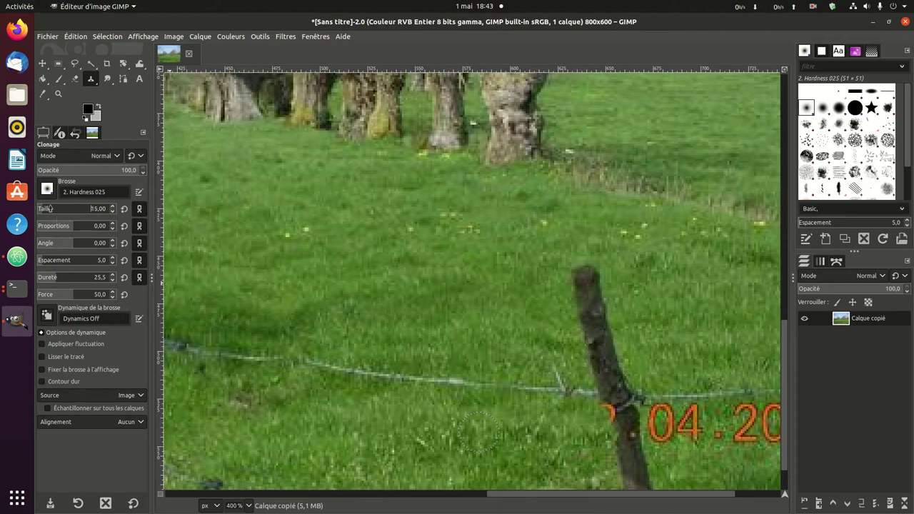
Shrink the clone brush to 5 px and sample grass beside the fence post as the source
scroll(52, 208, down, 2)
scroll(51, 208, down, 1)
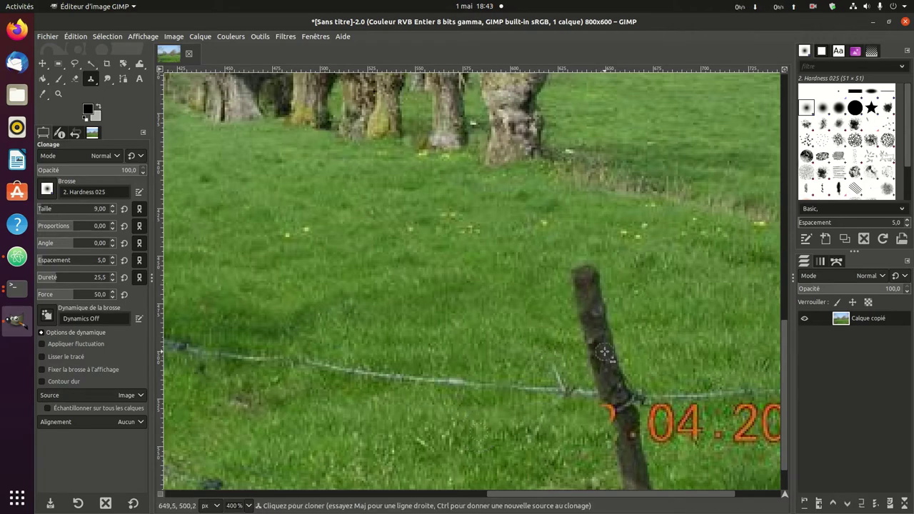
drag(612, 378, 612, 369)
key(bracketleft)
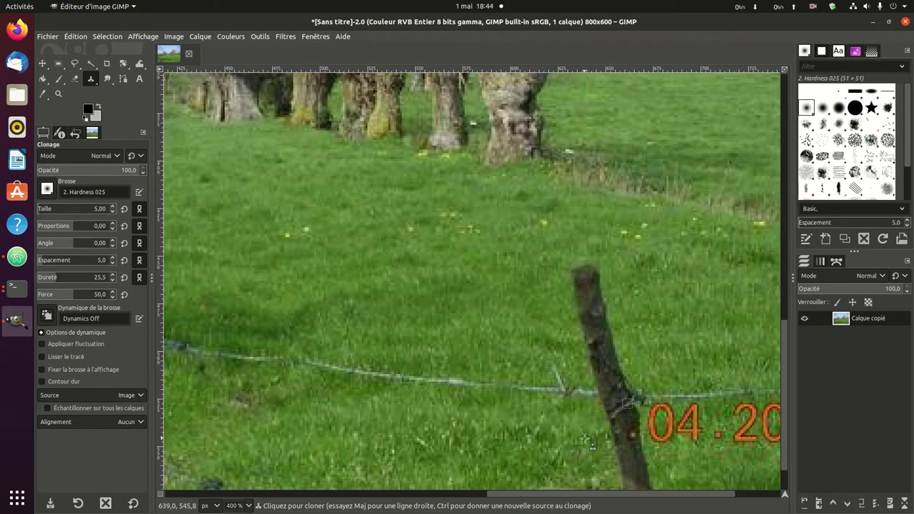
key(ctrl)
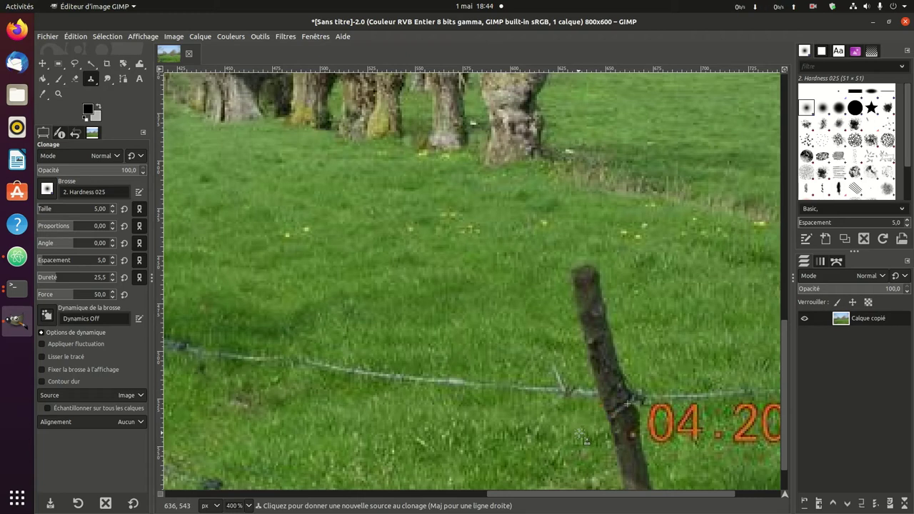
ctrl+click(580, 435)
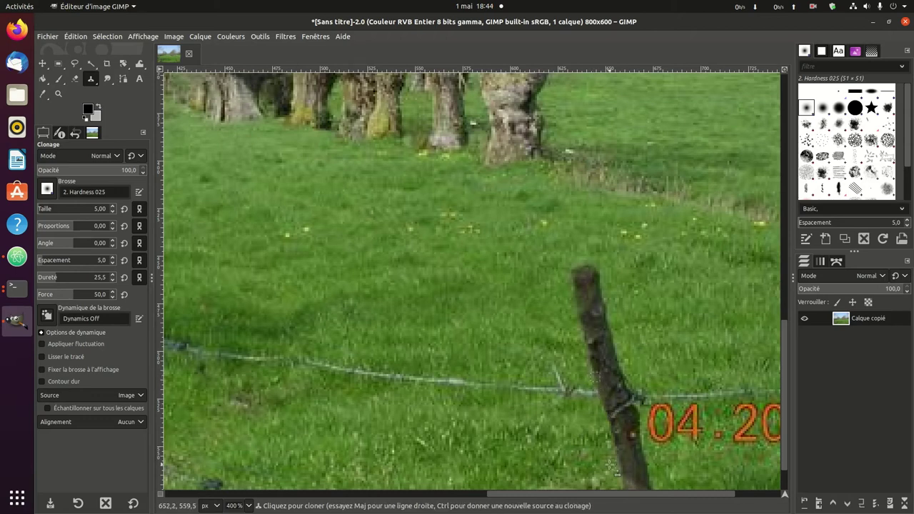
Scroll the view from the date stamp over to the distant trees and small fence posts
key(ctrl)
scroll(631, 433, up, 1)
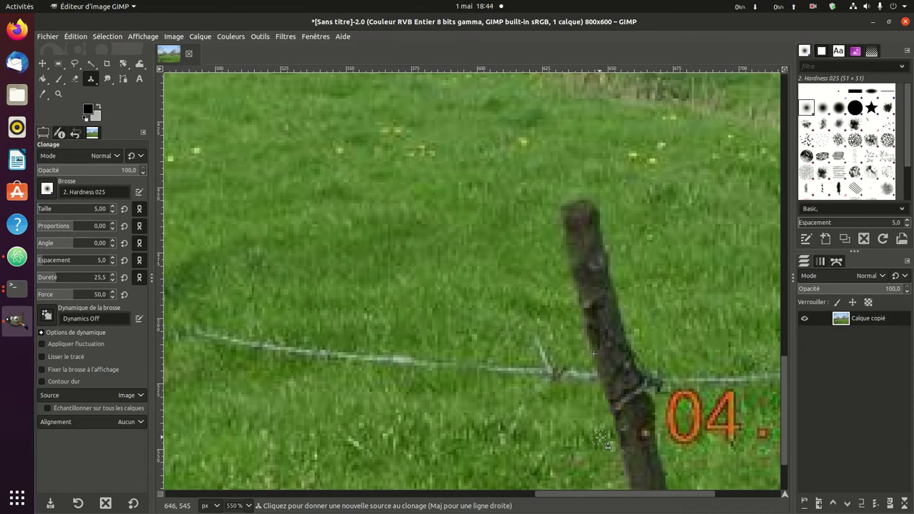
scroll(601, 439, up, 1)
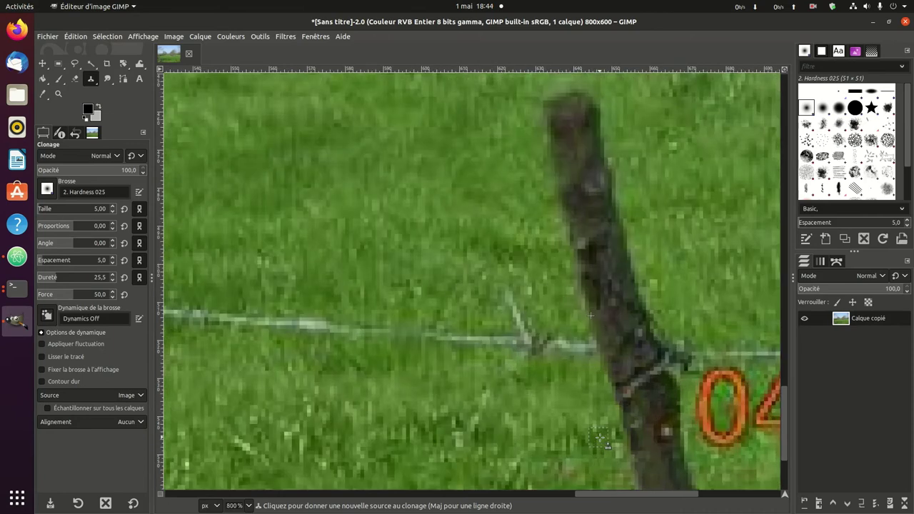
scroll(600, 439, down, 1)
scroll(586, 438, down, 1)
scroll(565, 435, down, 1)
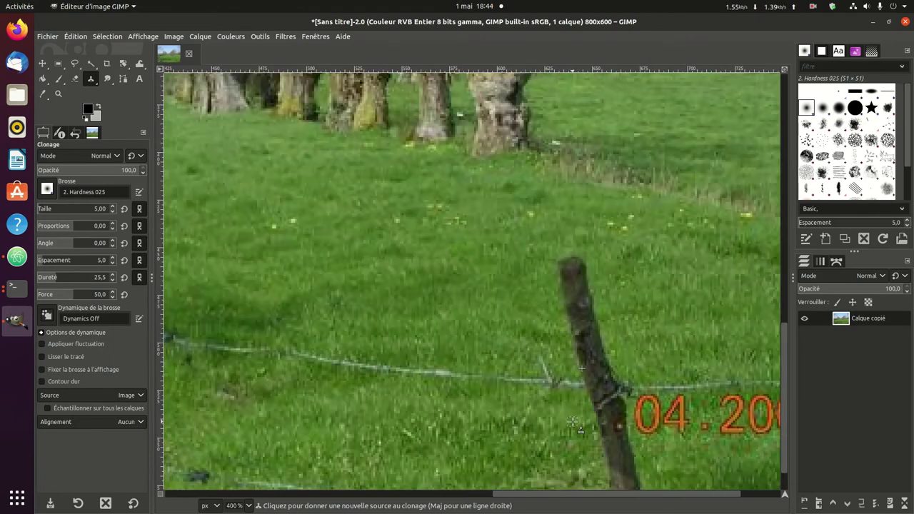
drag(545, 498, 600, 500)
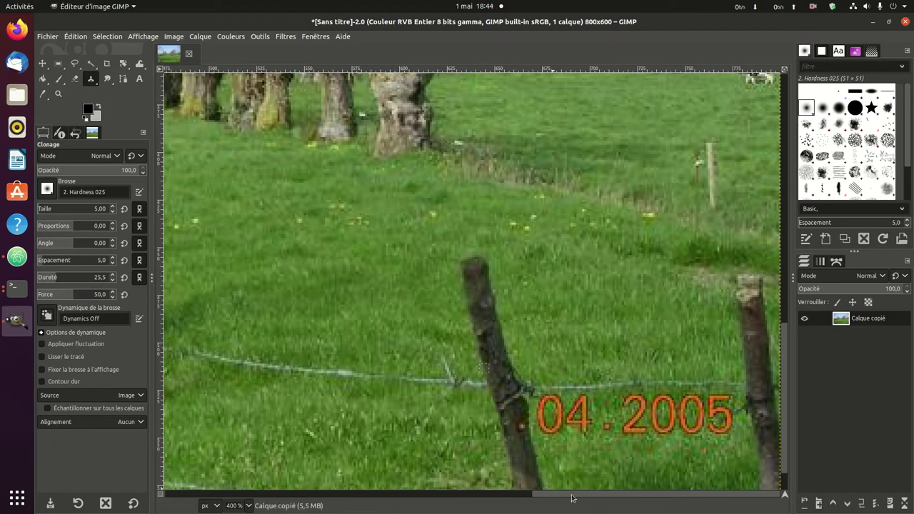
drag(571, 494, 389, 494)
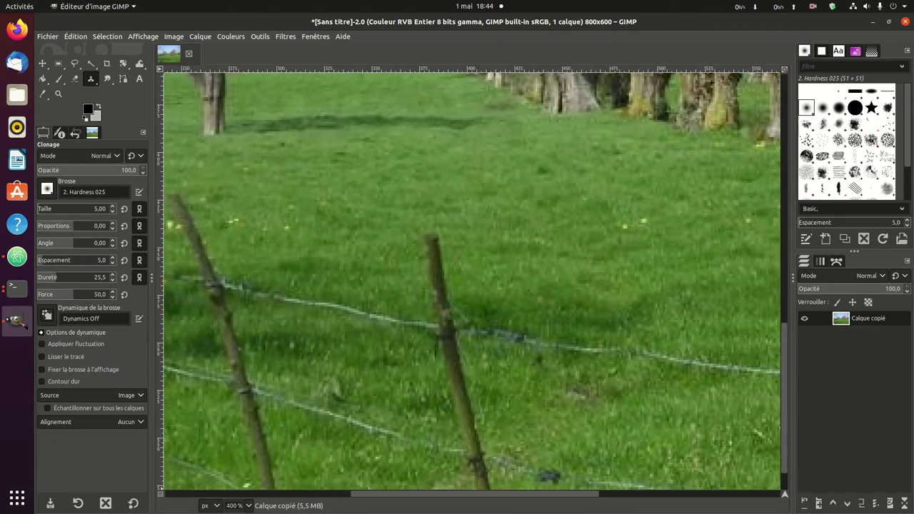
scroll(328, 399, up, 5)
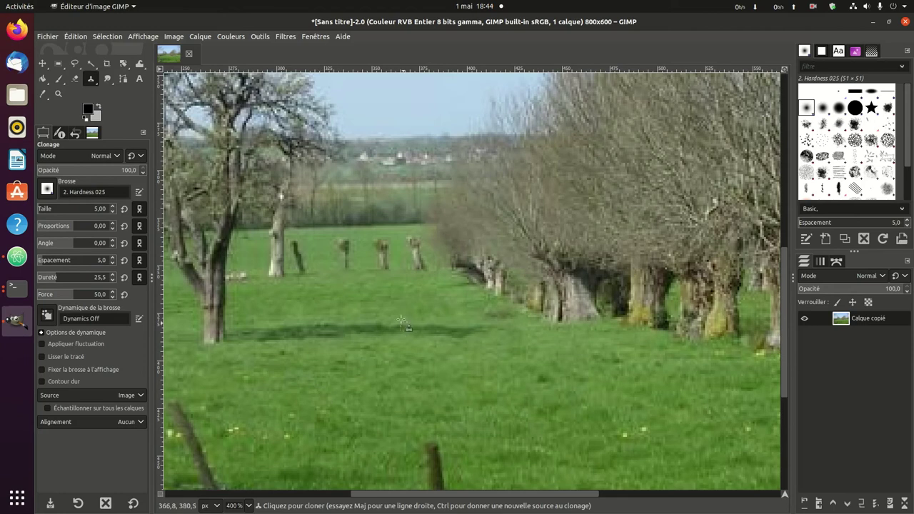
Zoom out to find the distant fence posts, then zoom in to 550% on them
ctrl+scroll(386, 328, up, 1)
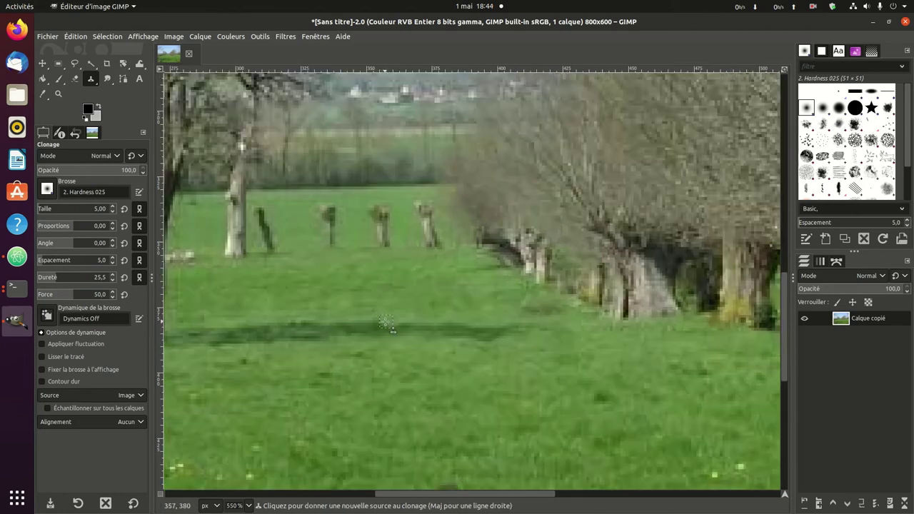
ctrl+scroll(386, 329, down, 1)
ctrl+scroll(394, 335, down, 1)
ctrl+scroll(405, 342, down, 1)
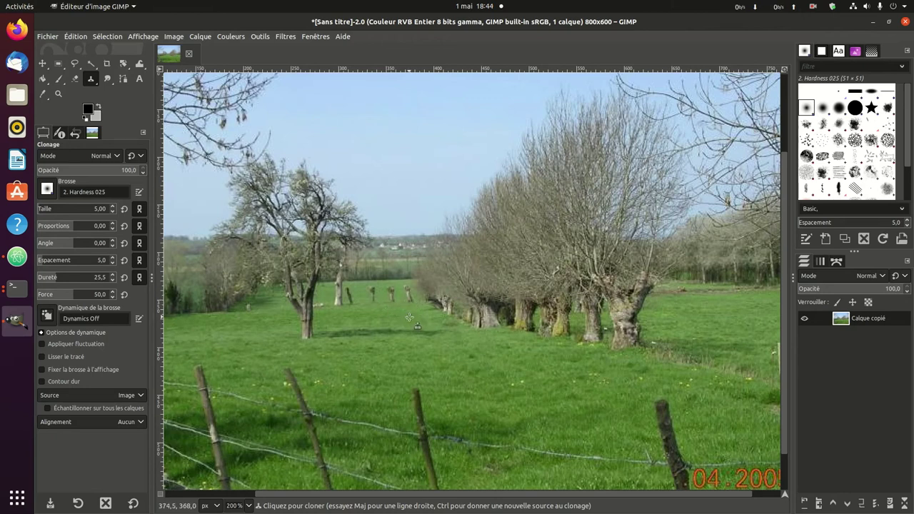
key(ctrl)
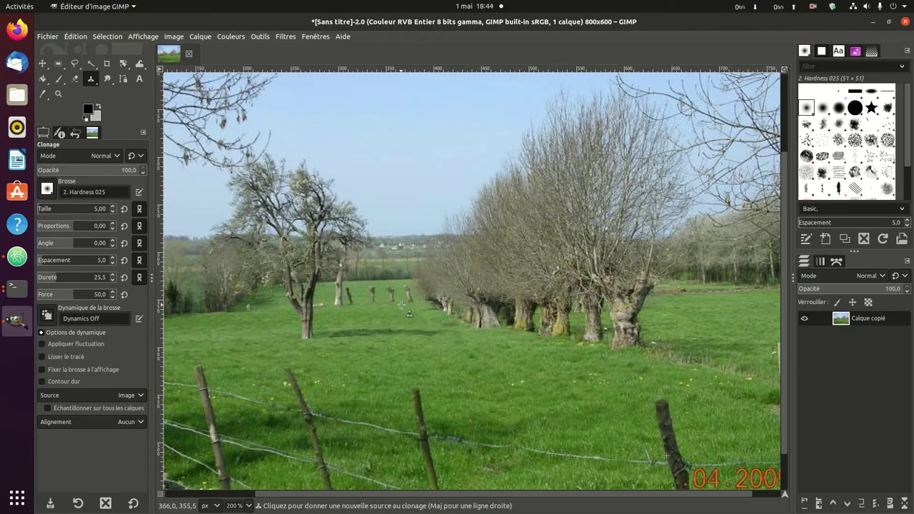
ctrl+scroll(398, 314, up, 1)
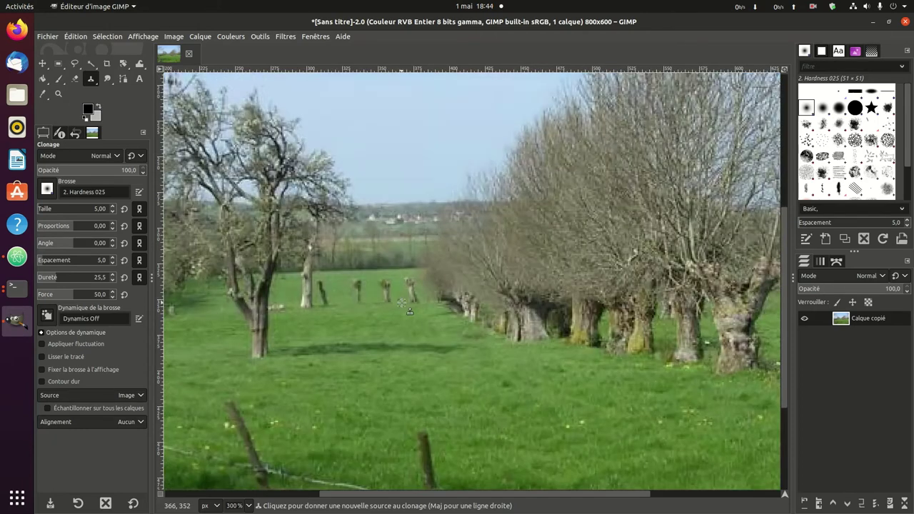
ctrl+scroll(400, 311, up, 1)
ctrl+scroll(403, 307, up, 1)
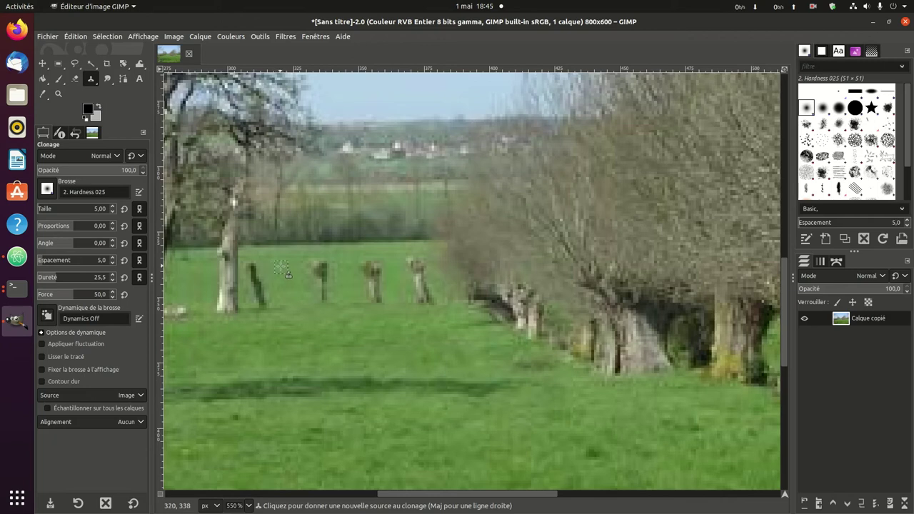
Sample grass beside the distant posts and clone it over the two middle fence posts
ctrl+click(281, 268)
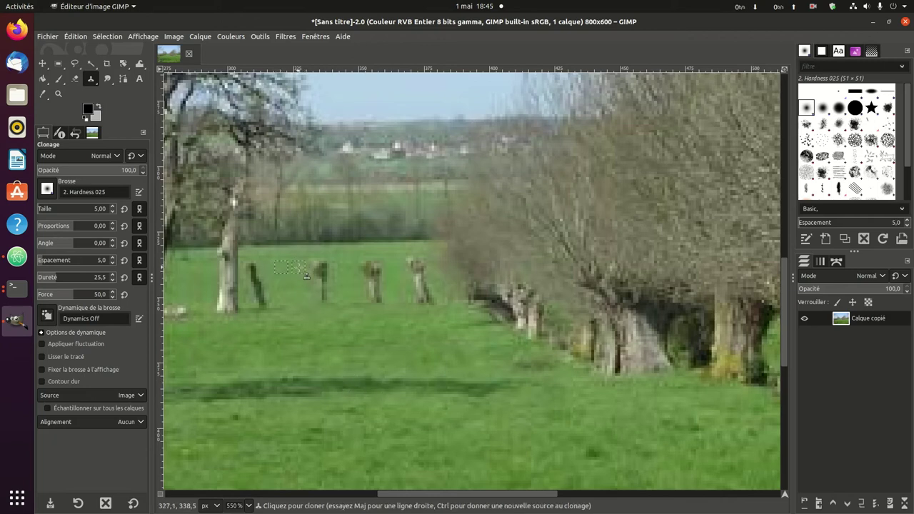
mouse_move(306, 275)
mouse_down()
mouse_move(321, 275)
mouse_move(339, 313)
mouse_up()
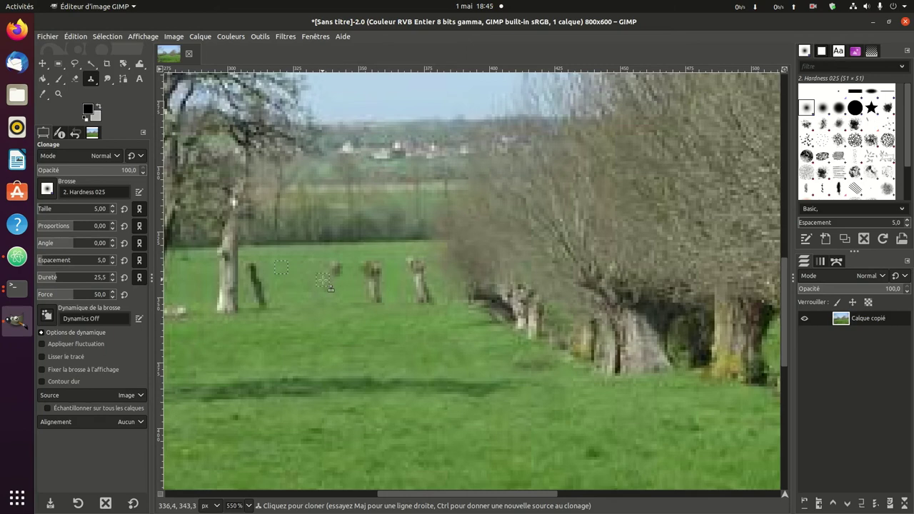
key(ctrl)
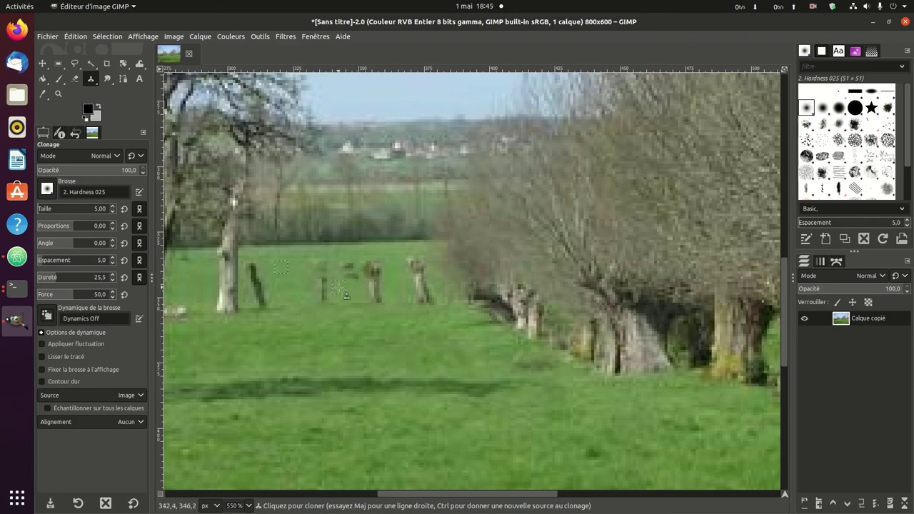
ctrl+click(281, 267)
mouse_move(346, 257)
mouse_down()
mouse_move(351, 288)
mouse_move(367, 269)
mouse_up()
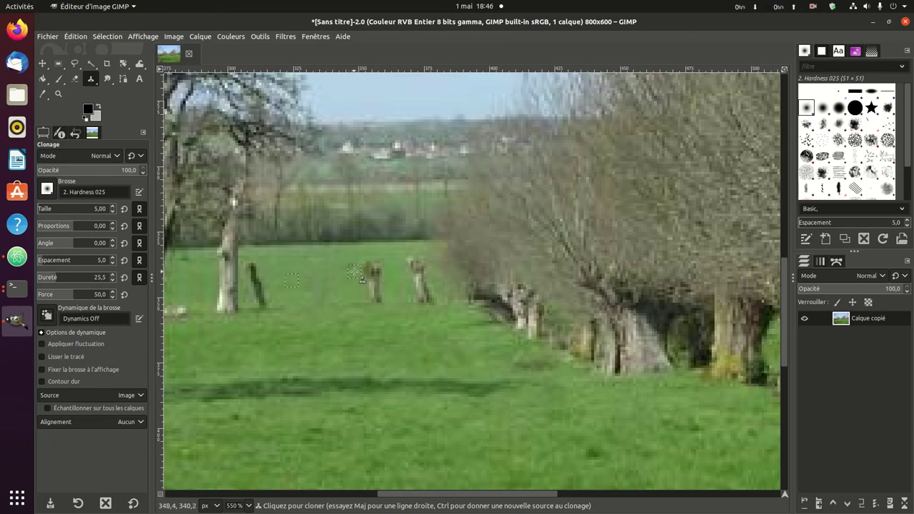
mouse_move(374, 277)
mouse_down()
mouse_move(383, 283)
mouse_move(368, 268)
mouse_up()
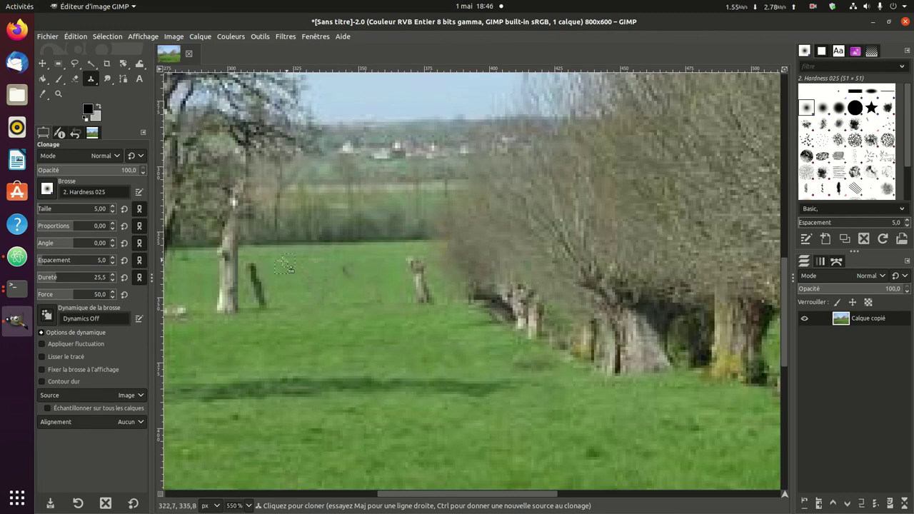
drag(346, 268, 351, 280)
Zoom out to 150% so the whole meadow photo fits in the window
scroll(335, 285, up, 3)
scroll(336, 281, up, 3)
ctrl+scroll(333, 281, down, 1)
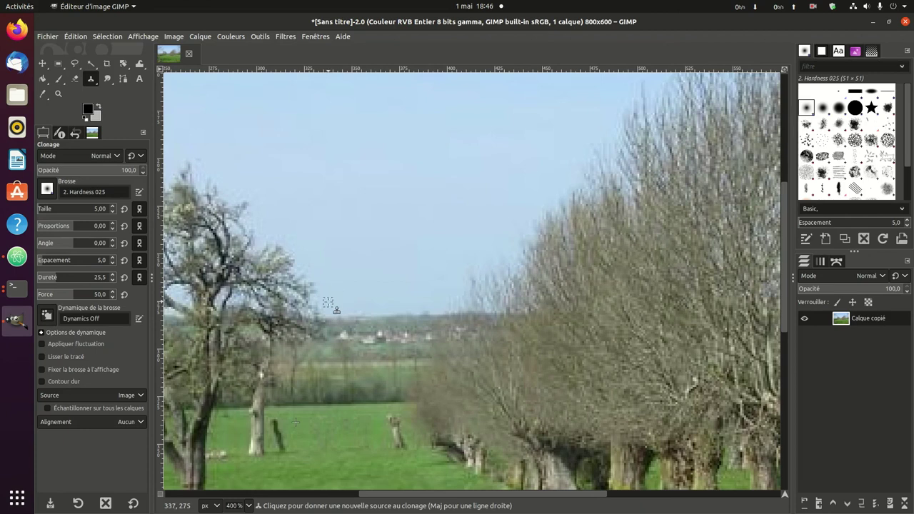
ctrl+scroll(325, 315, down, 1)
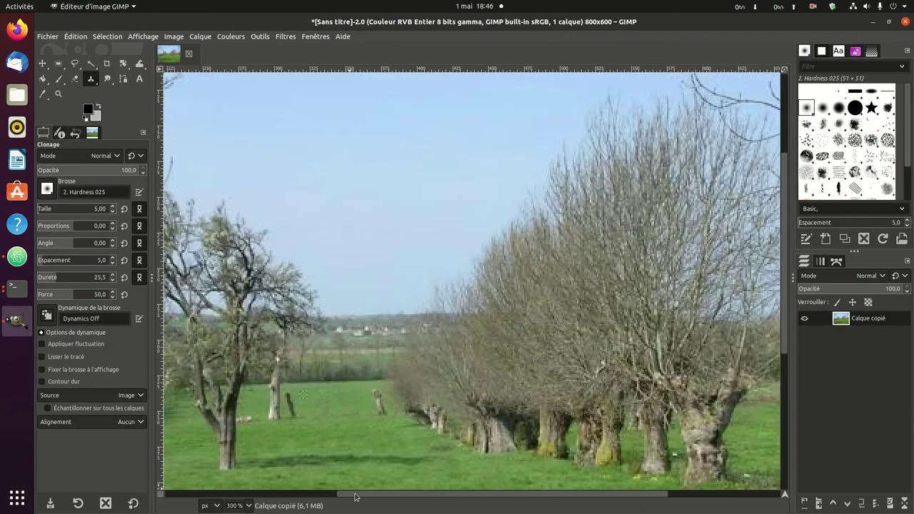
drag(355, 494, 318, 495)
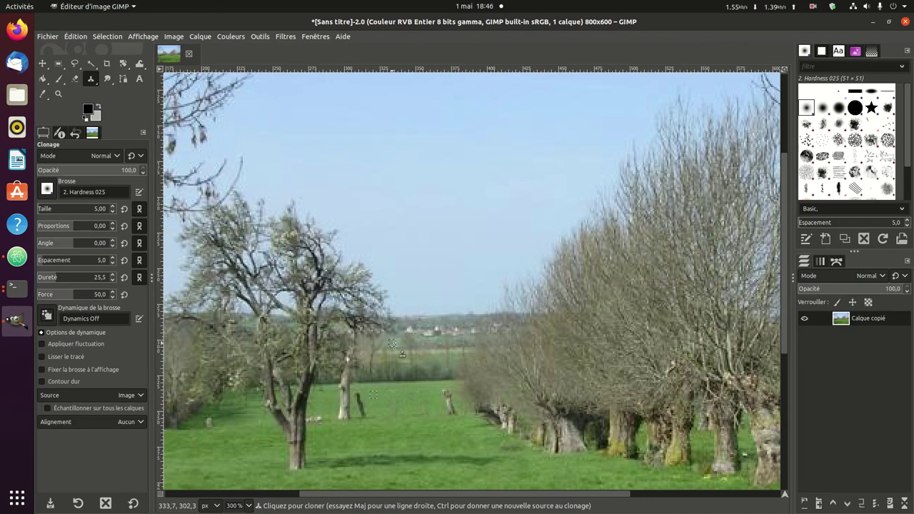
ctrl+scroll(403, 368, down, 2)
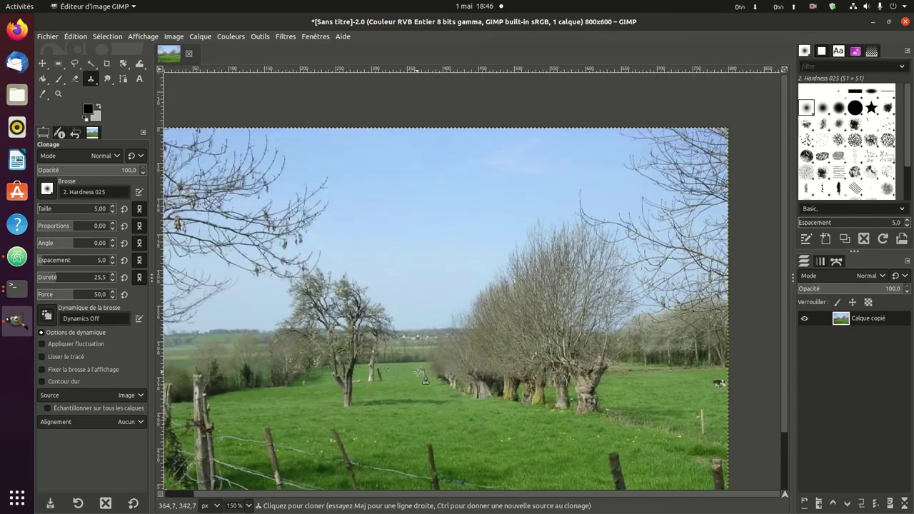
scroll(426, 383, down, 2)
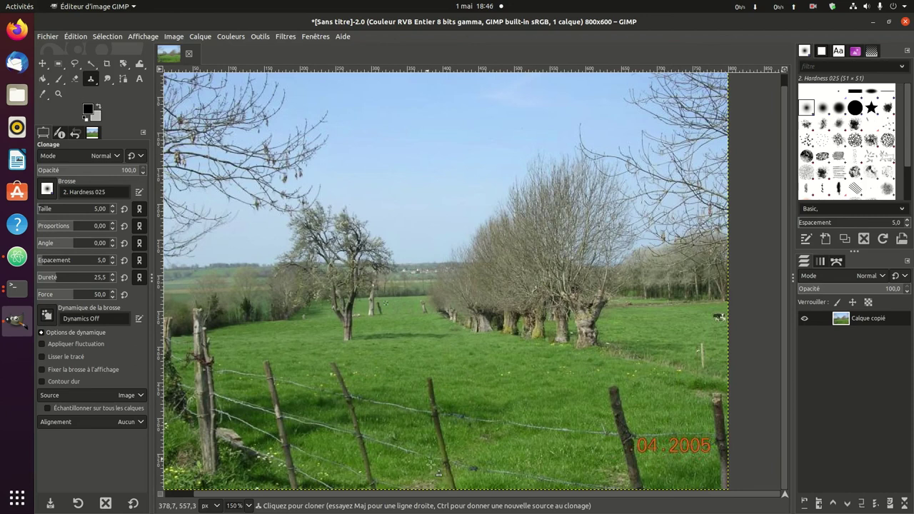